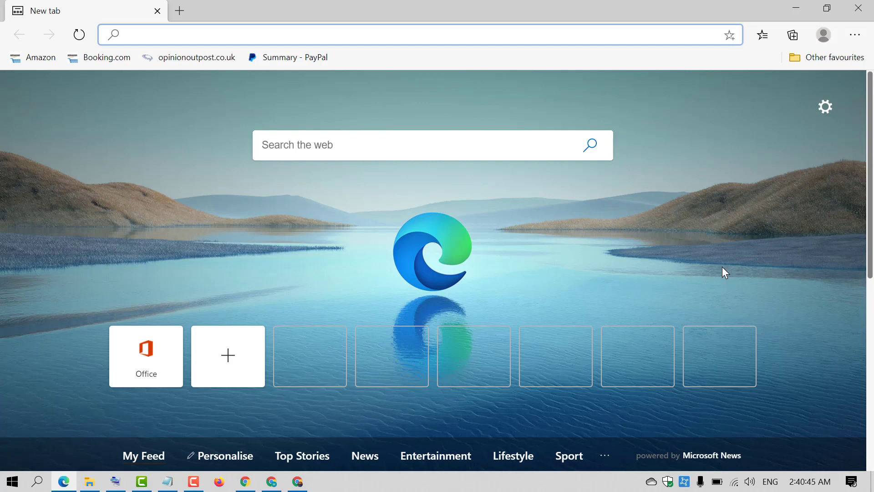
Open Edge Settings from the browser's main menu.
click(855, 34)
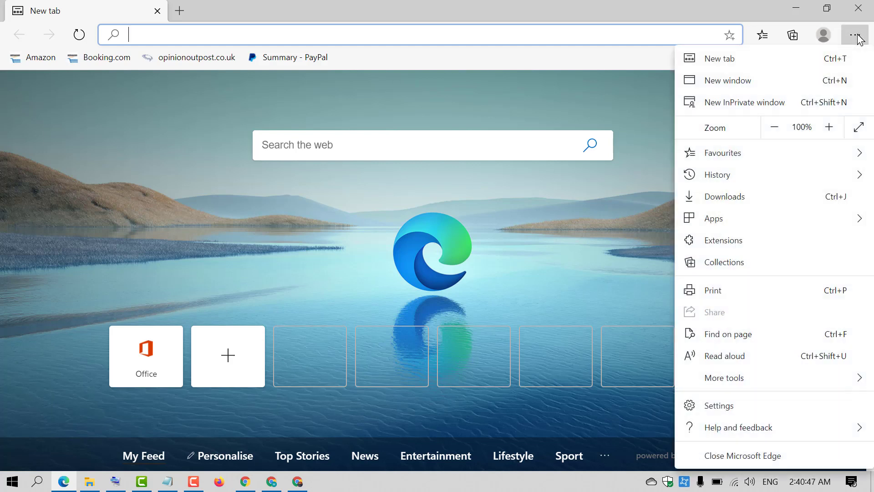
click(731, 408)
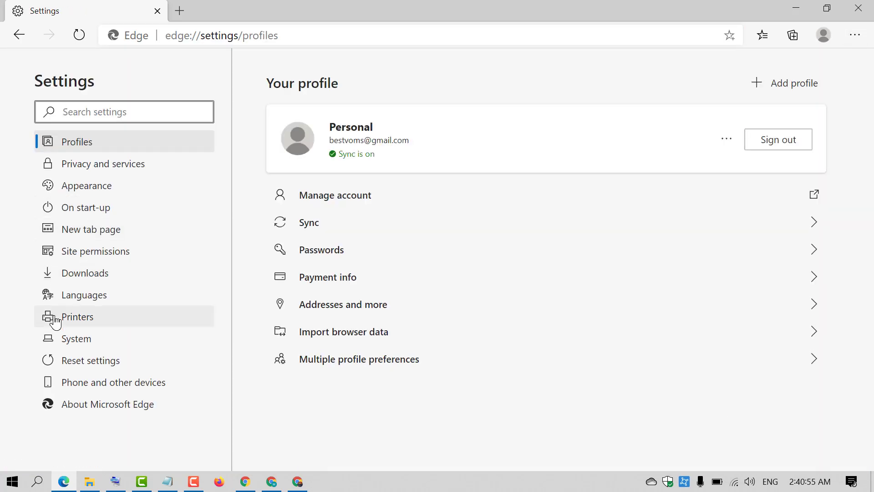
On the System page, toggle 'Use hardware acceleration when available' off and back on.
click(69, 341)
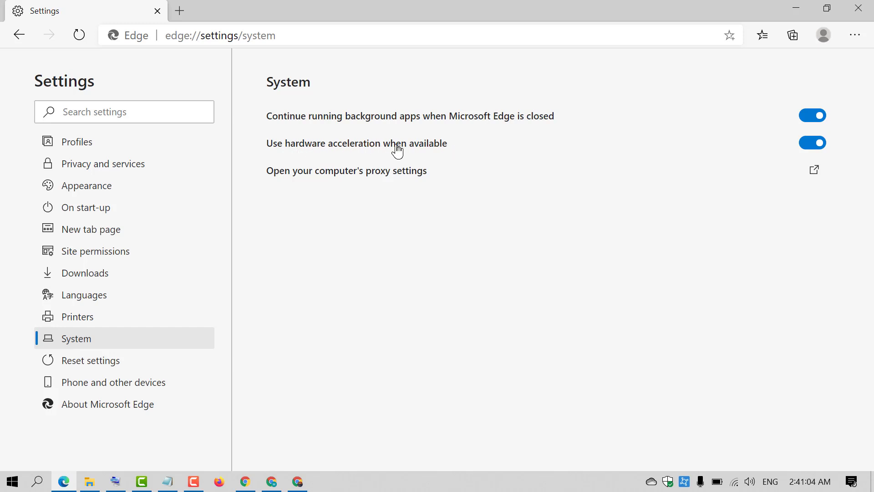
click(400, 146)
click(821, 145)
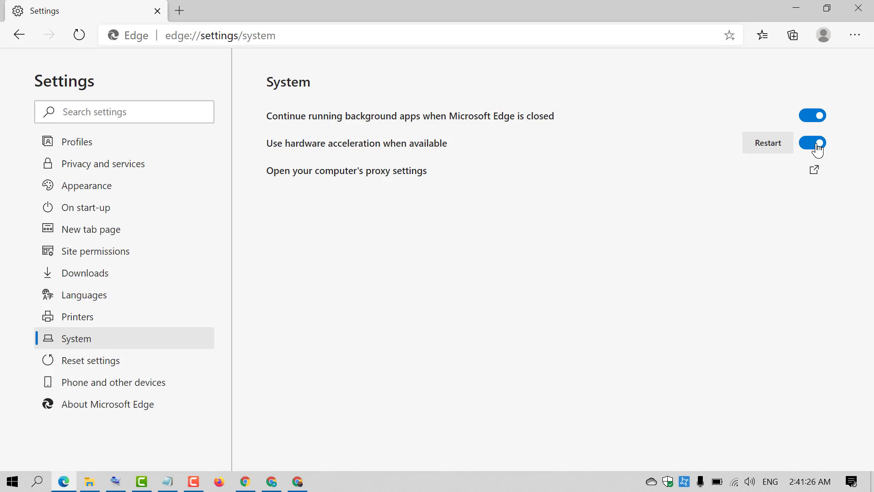
Restart Edge so the hardware acceleration setting takes effect.
click(768, 145)
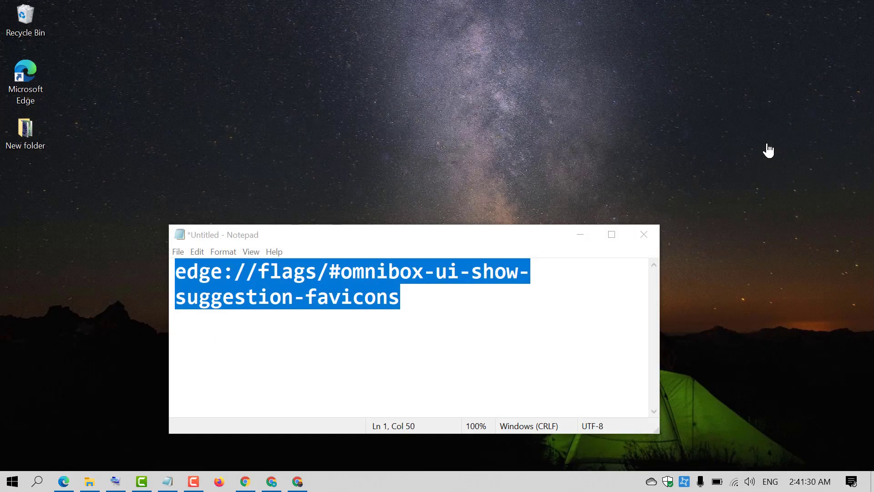